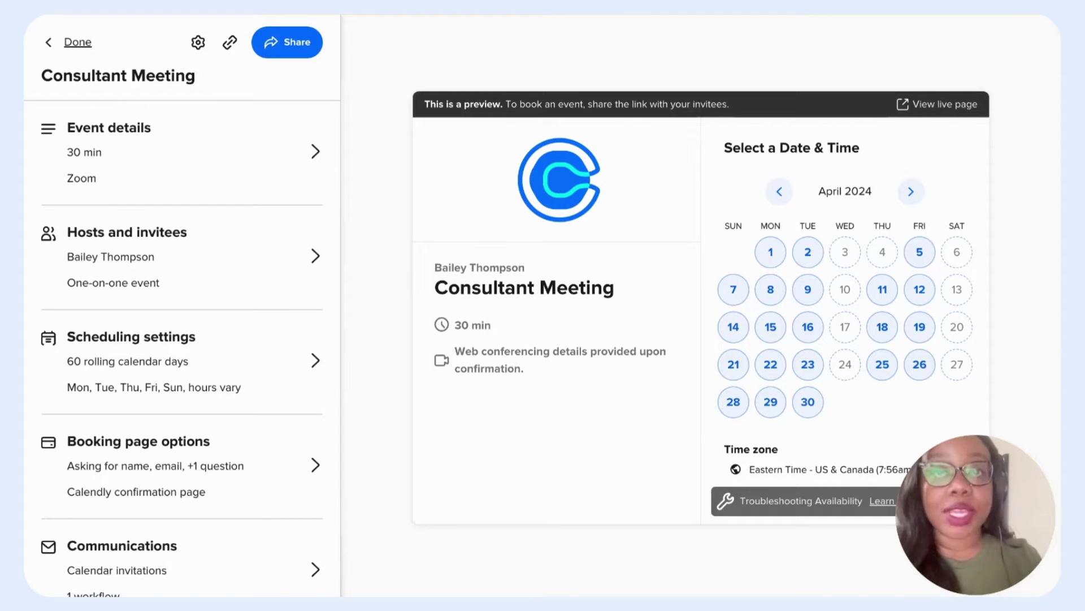
Check April 5 in the booking preview, and mark that day's "Getting ready for the day" event as Free in Google Calendar for this event only.
{"action": "left_click", "coordinate": [920, 251]}
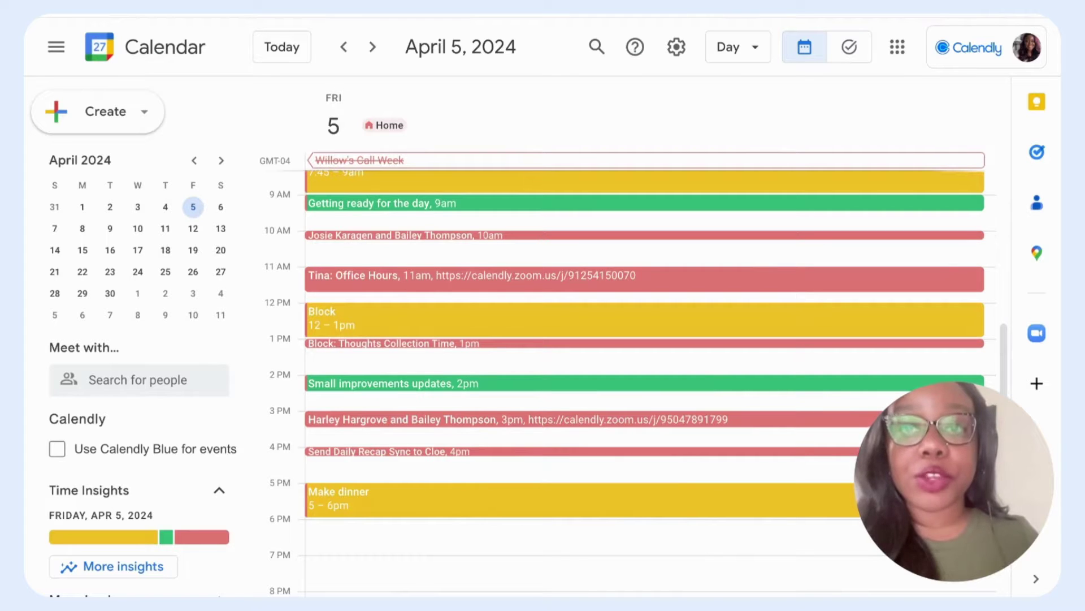
{"action": "left_click", "coordinate": [676, 204]}
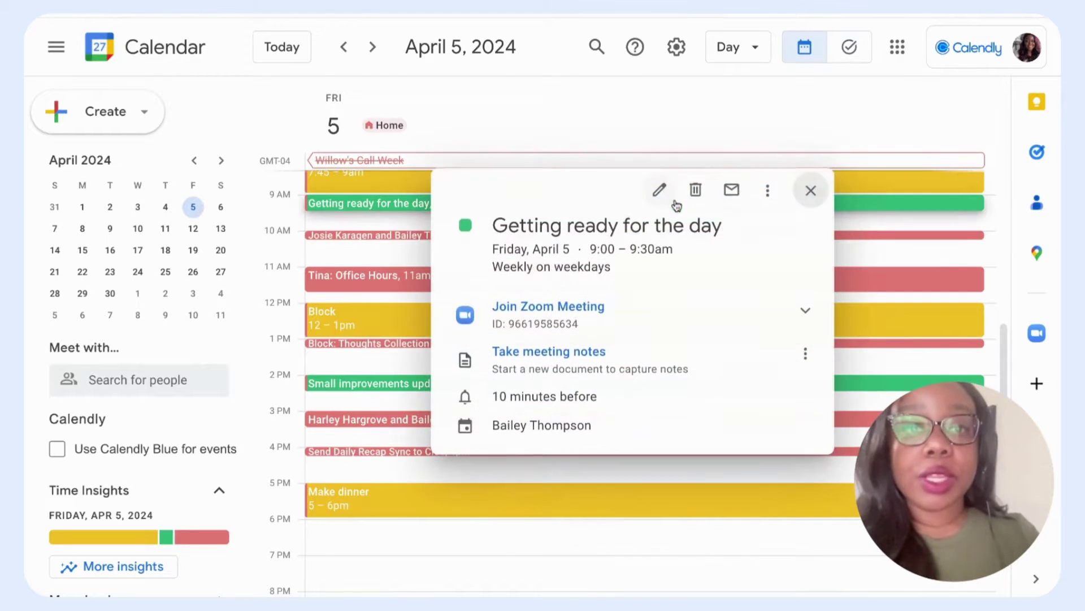
{"action": "left_click", "coordinate": [656, 189]}
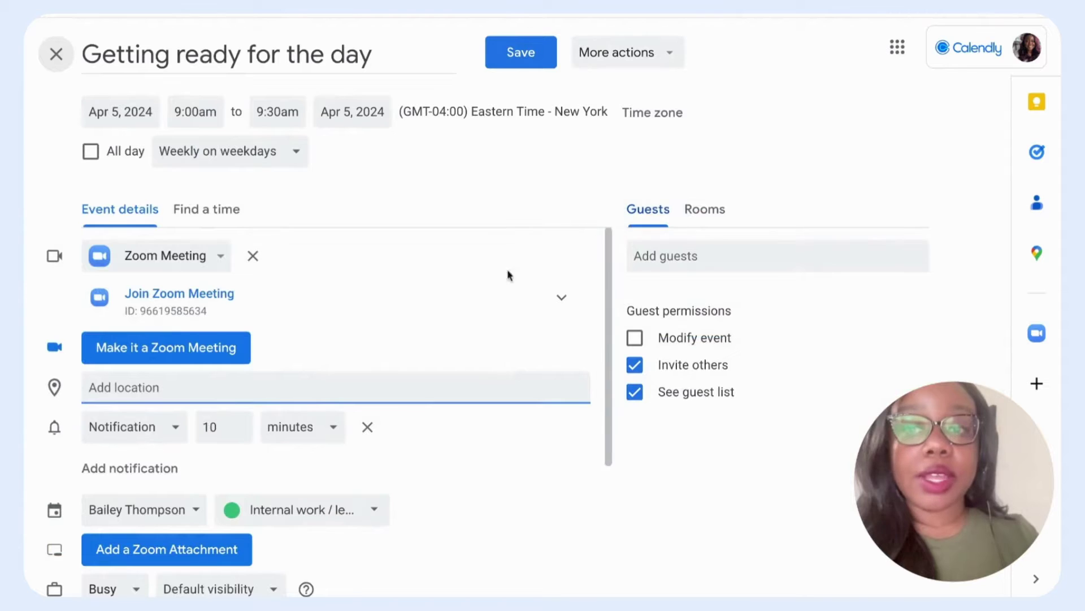
{"action": "scroll", "coordinate": [490, 317], "scroll_direction": "down", "scroll_amount": 3}
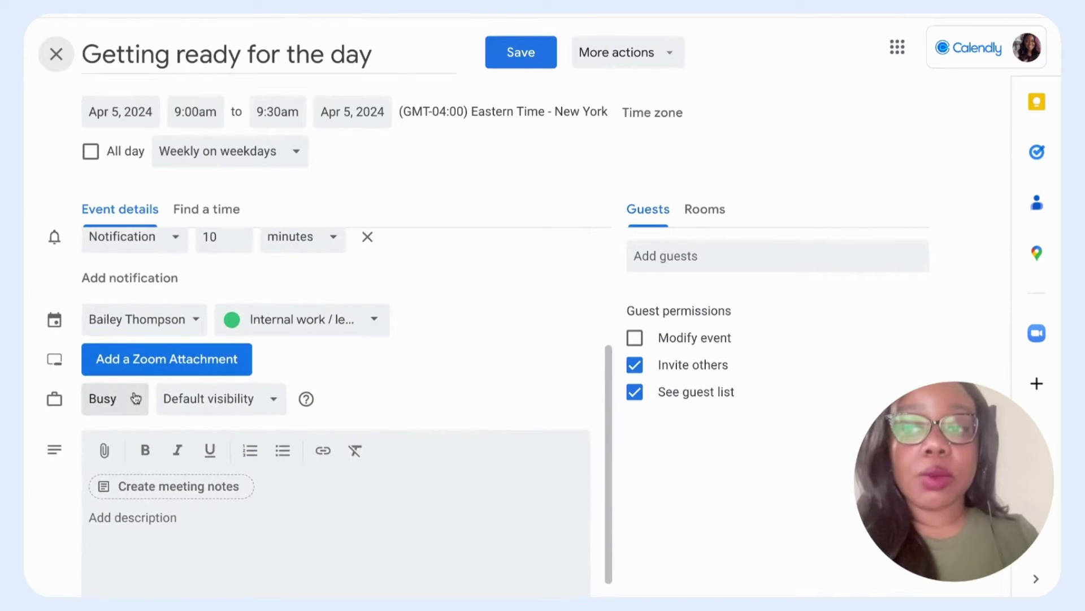
{"action": "left_click", "coordinate": [136, 398]}
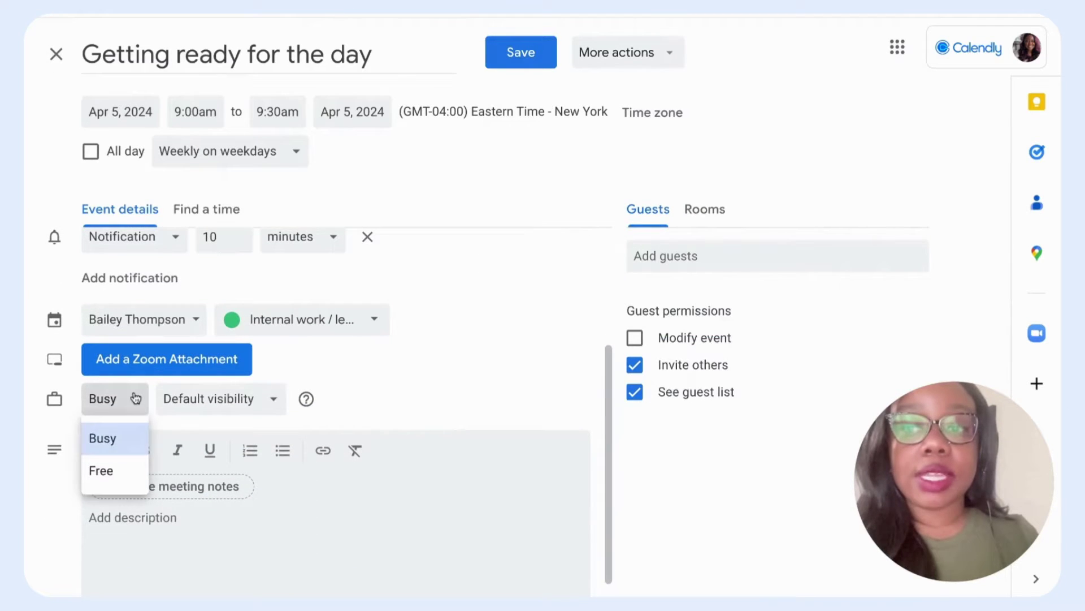
{"action": "left_click", "coordinate": [116, 472]}
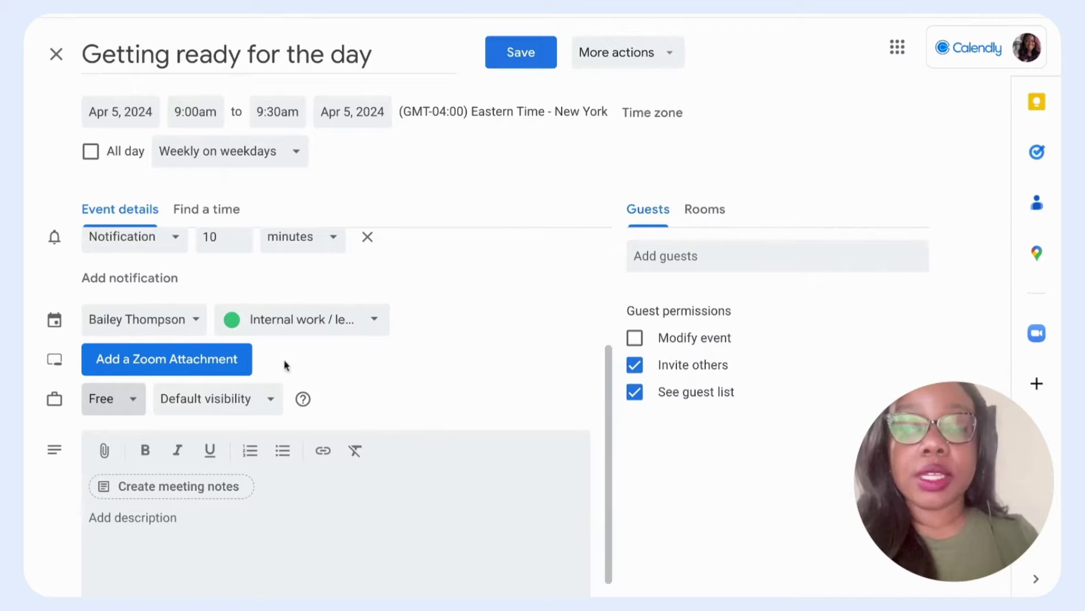
{"action": "left_click", "coordinate": [523, 52]}
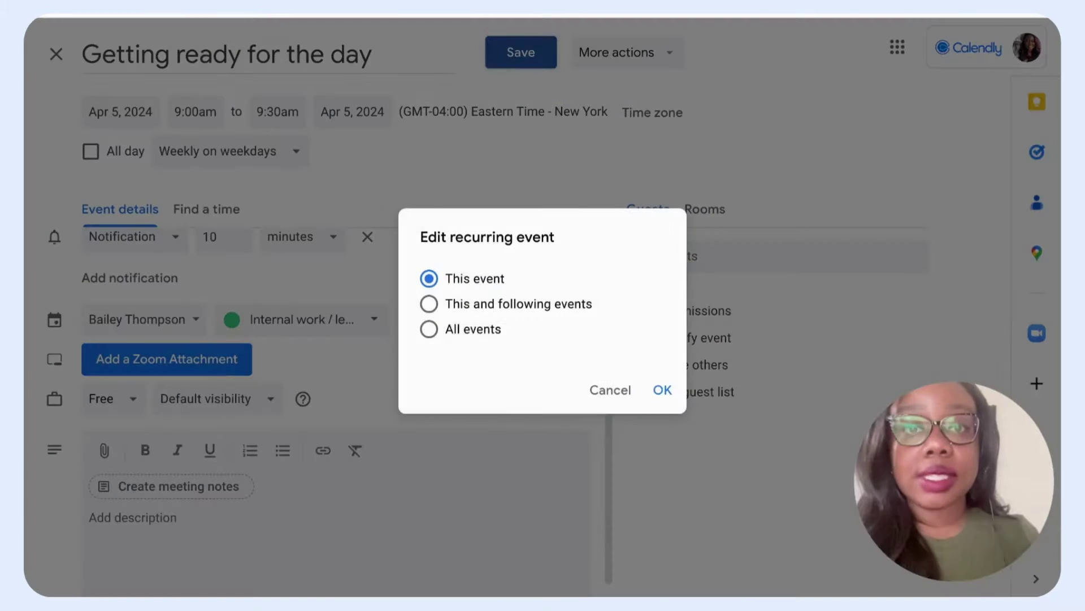
{"action": "left_click", "coordinate": [667, 393]}
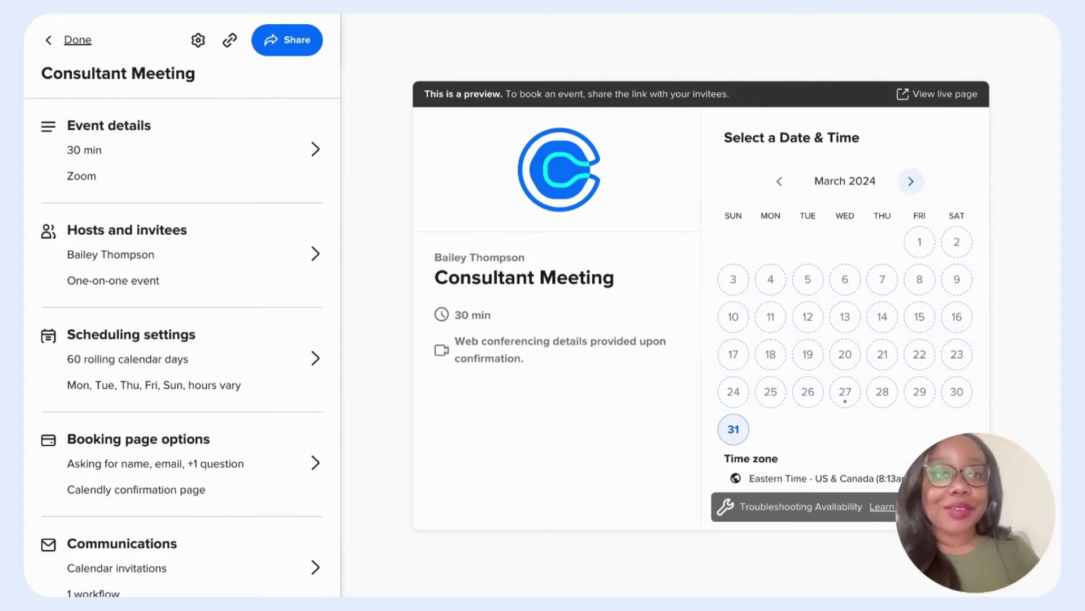
In Calendly's Consultant Meeting preview, review the time slots for Friday, April 5, 2024 and their unavailability reasons, including the 3:00pm slot.
{"action": "left_click", "coordinate": [906, 180]}
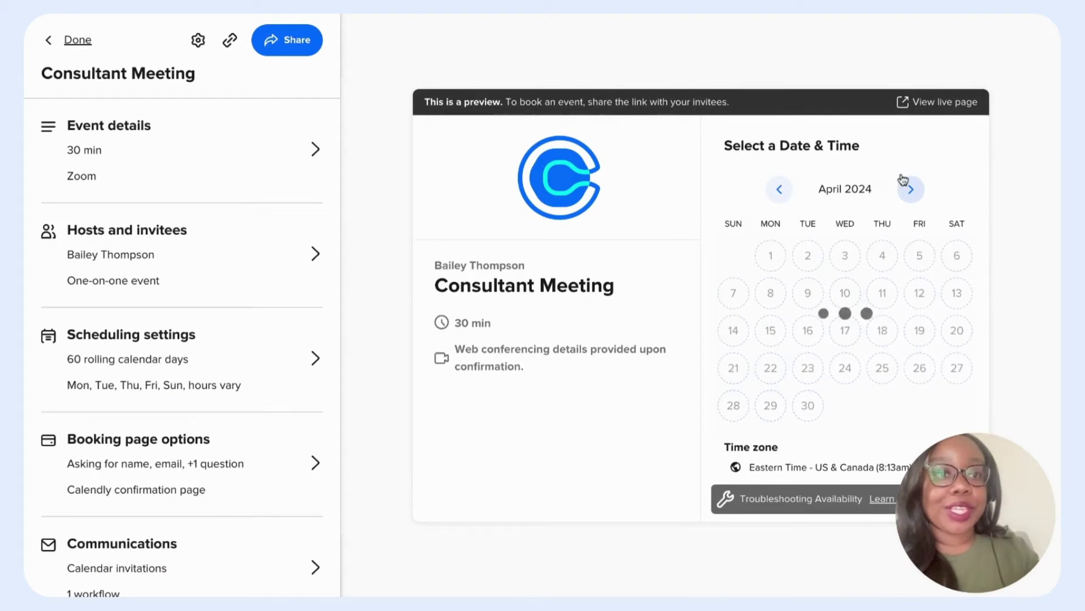
{"action": "left_click", "coordinate": [927, 256]}
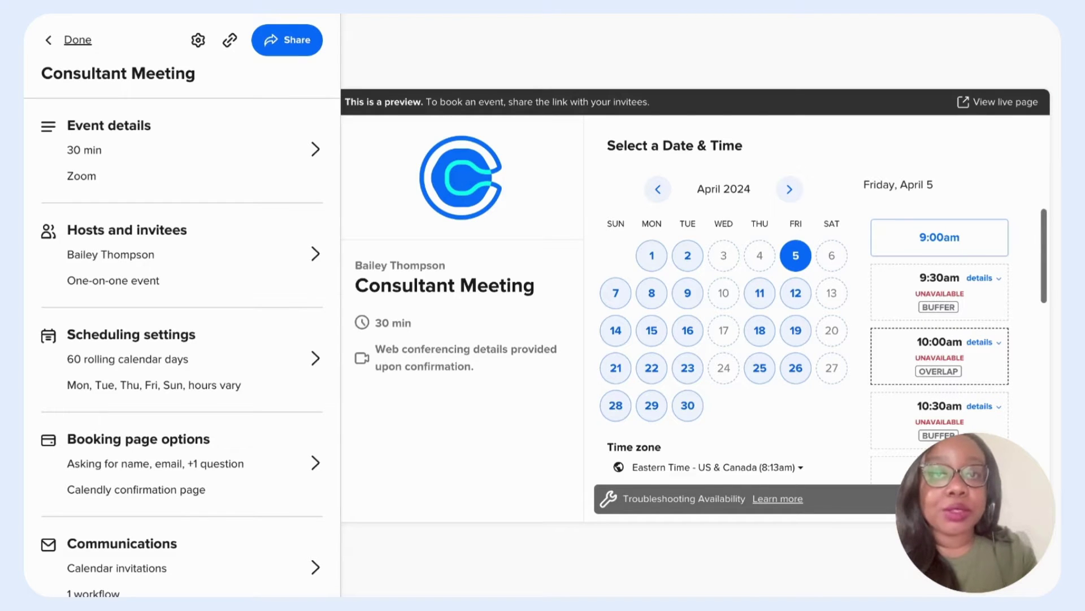
{"action": "scroll", "coordinate": [988, 405], "scroll_direction": "down", "scroll_amount": 6}
{"action": "scroll", "coordinate": [989, 405], "scroll_direction": "down", "scroll_amount": 5}
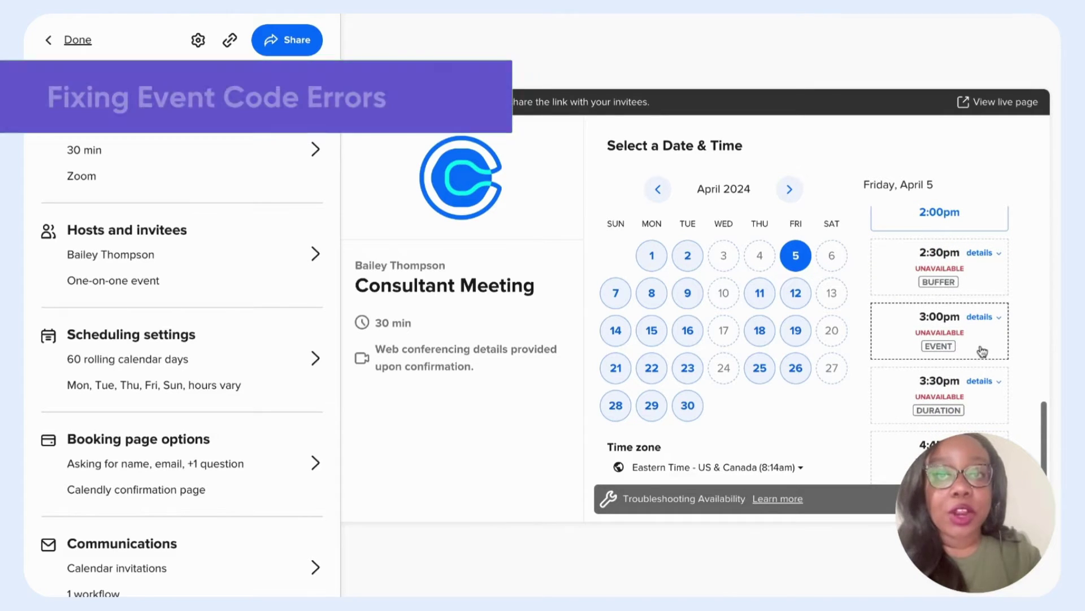
{"action": "left_click", "coordinate": [983, 351]}
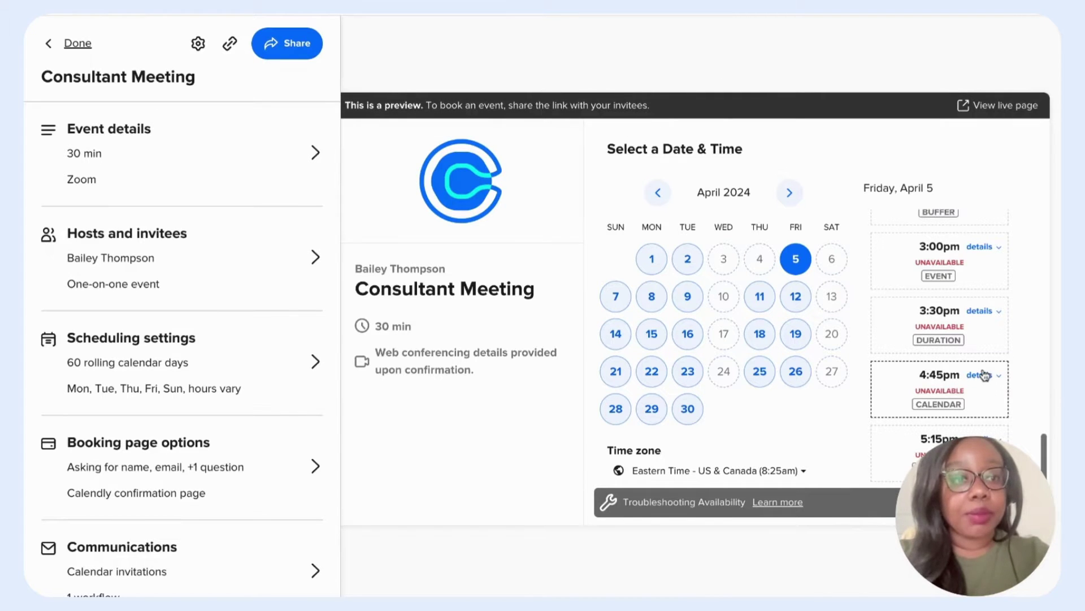
{"action": "scroll", "coordinate": [985, 376], "scroll_direction": "up", "scroll_amount": 10}
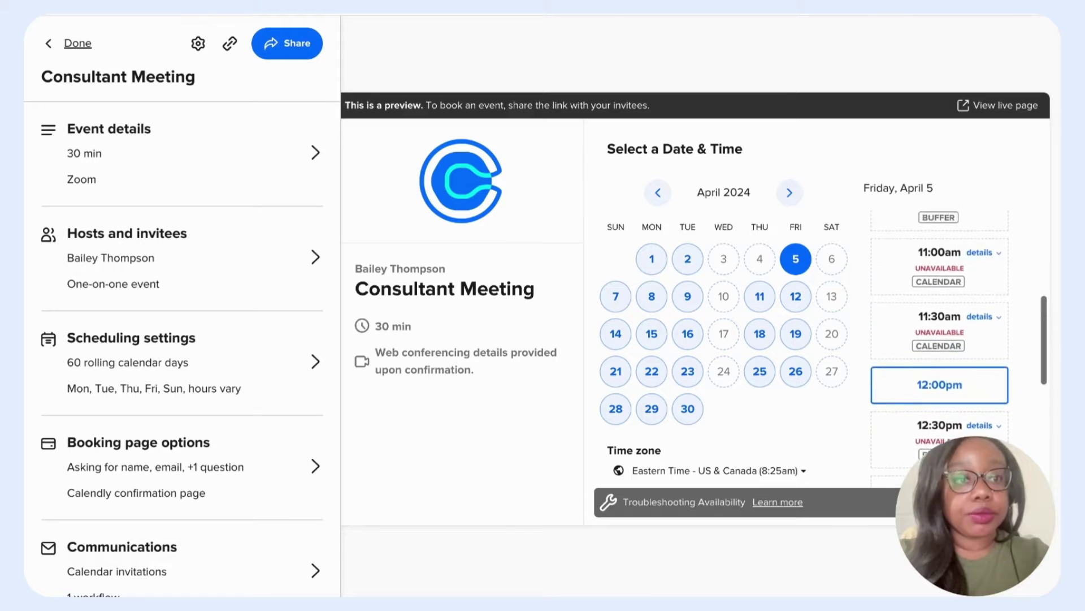
{"action": "scroll", "coordinate": [940, 379], "scroll_direction": "up", "scroll_amount": 5}
{"action": "scroll", "coordinate": [998, 349], "scroll_direction": "up", "scroll_amount": 1}
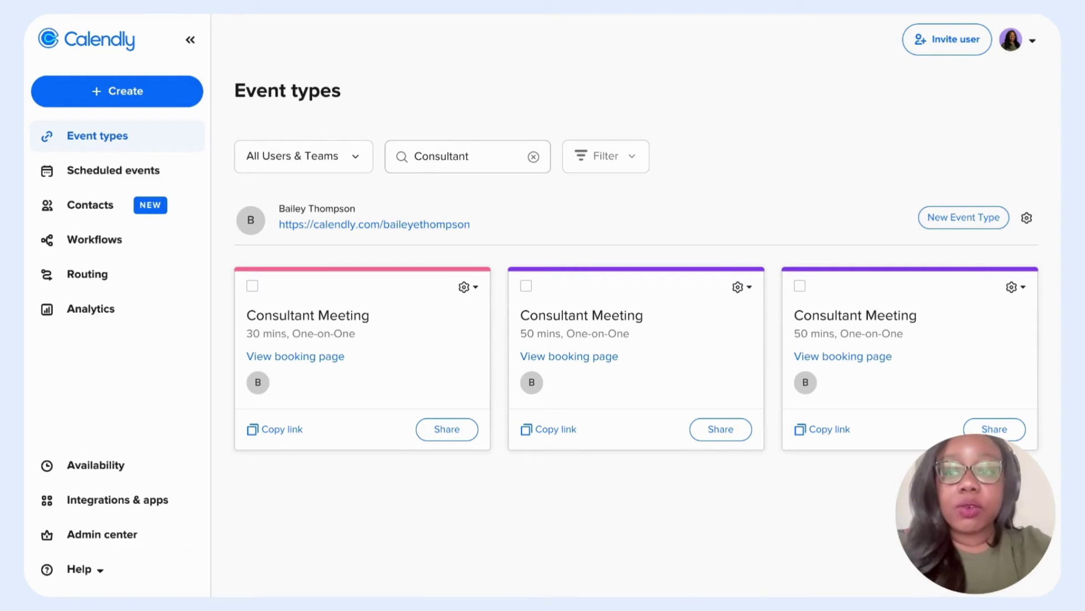
Open the availability settings and review the weekly hours of the Working hours schedule.
{"action": "left_click", "coordinate": [126, 464]}
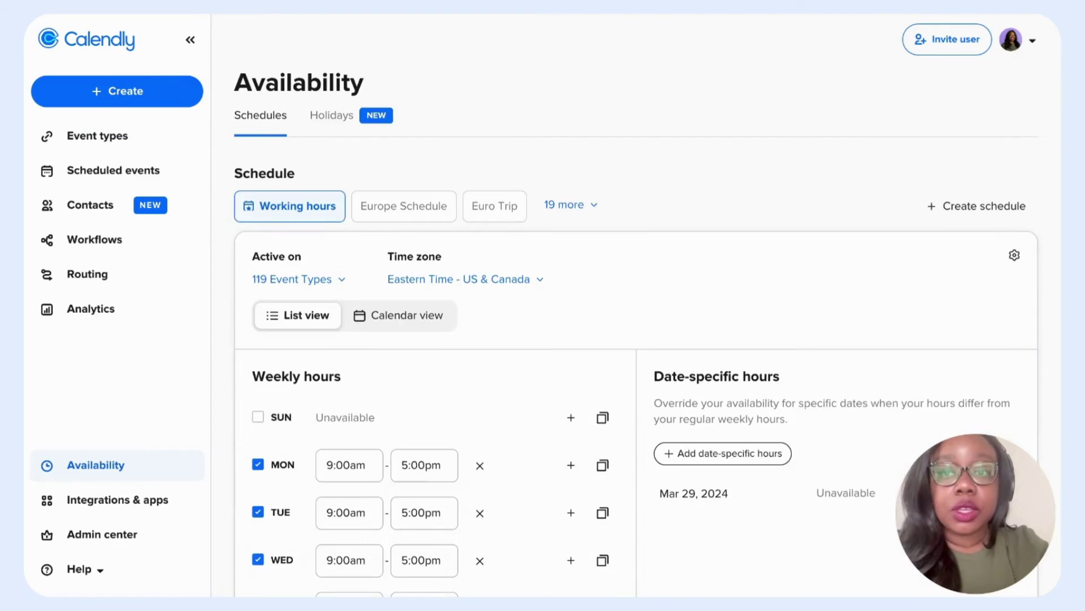
{"action": "scroll", "coordinate": [547, 380], "scroll_direction": "down", "scroll_amount": 1}
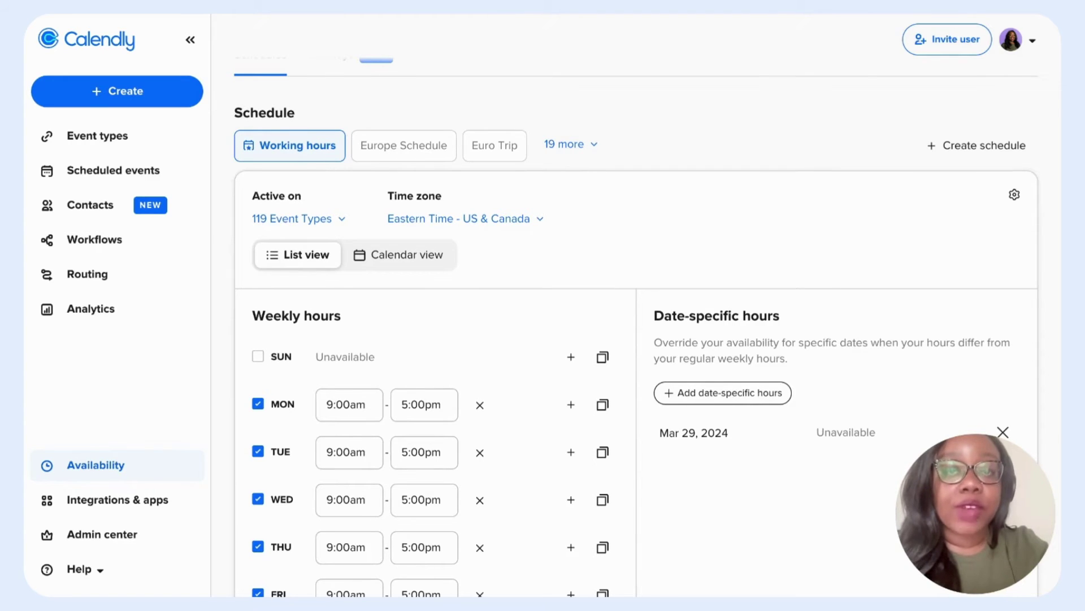
{"action": "scroll", "coordinate": [636, 328], "scroll_direction": "down", "scroll_amount": 2}
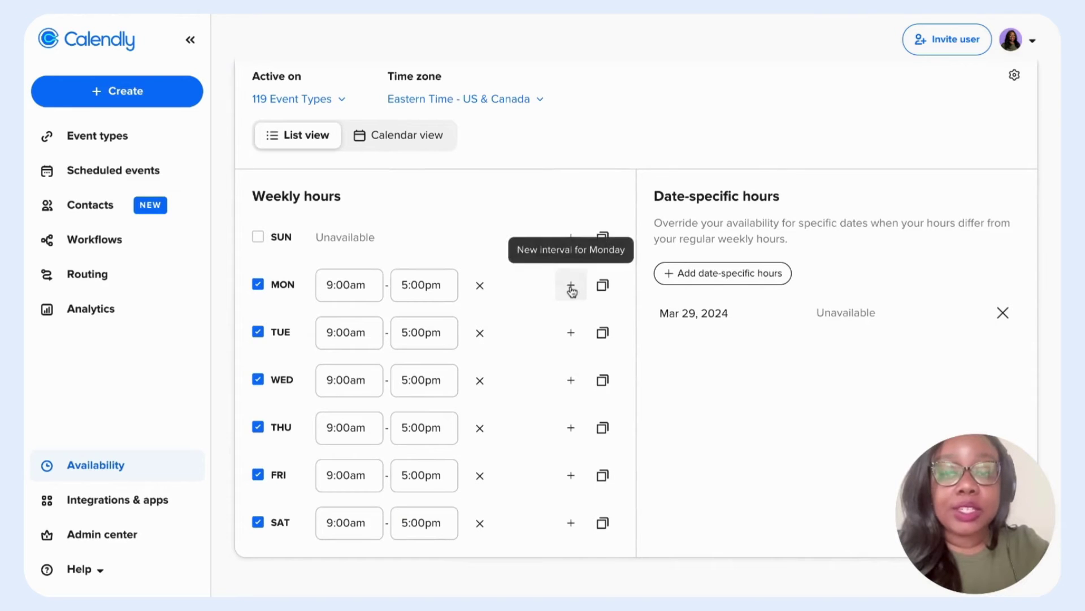
Add a second Monday interval from 7:00pm to 8:30pm to the weekly hours, and remove that interval again.
{"action": "left_click", "coordinate": [571, 285]}
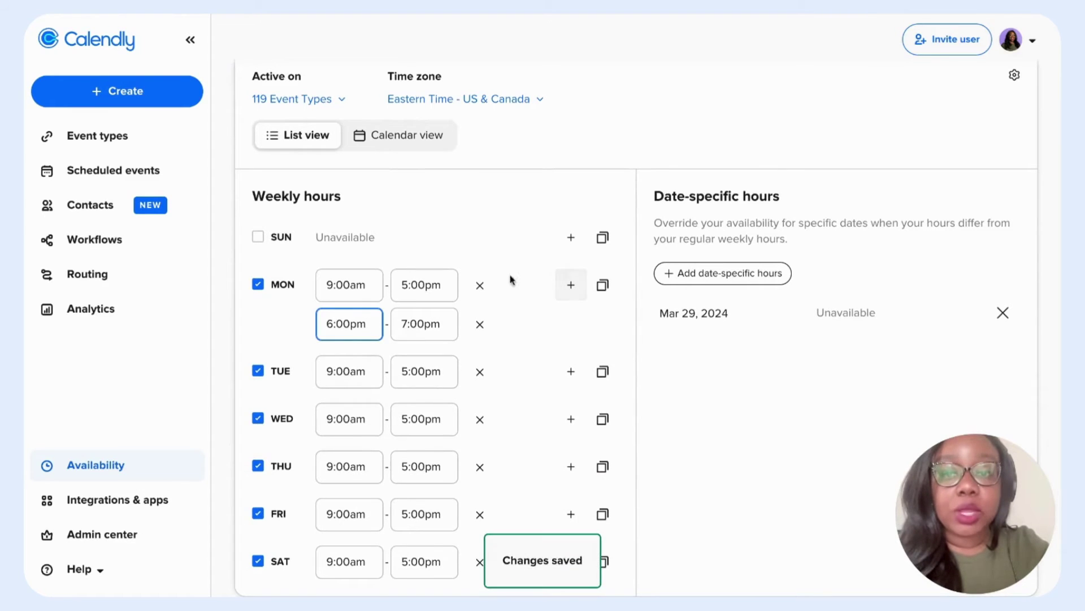
{"action": "left_click", "coordinate": [363, 320]}
{"action": "scroll", "coordinate": [376, 424], "scroll_direction": "up", "scroll_amount": 2}
{"action": "scroll", "coordinate": [375, 424], "scroll_direction": "down", "scroll_amount": 4}
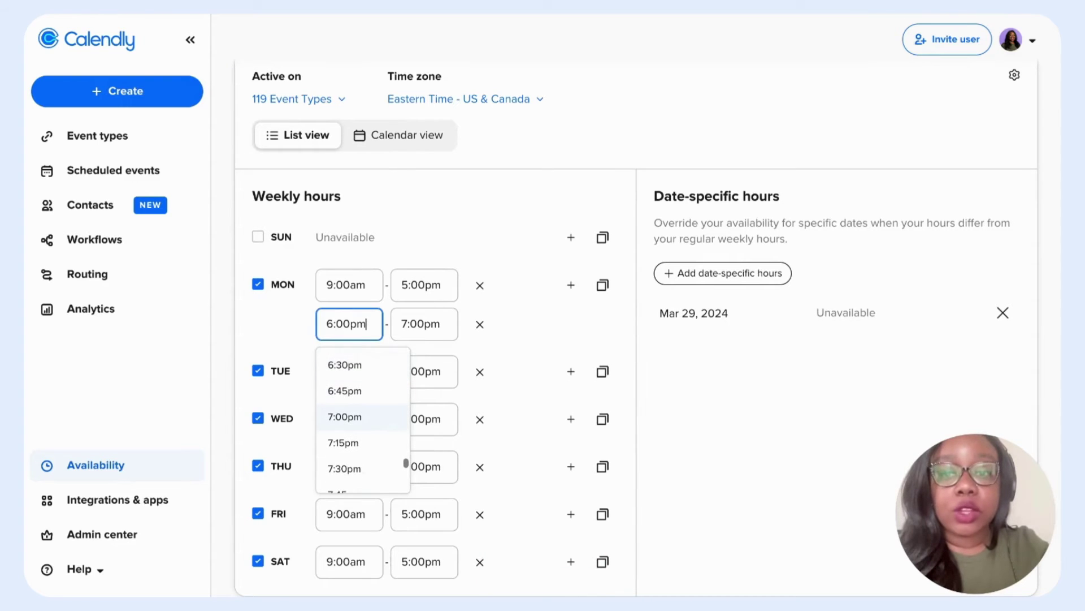
{"action": "left_click", "coordinate": [362, 417]}
{"action": "left_click", "coordinate": [424, 327]}
{"action": "left_click", "coordinate": [424, 327]}
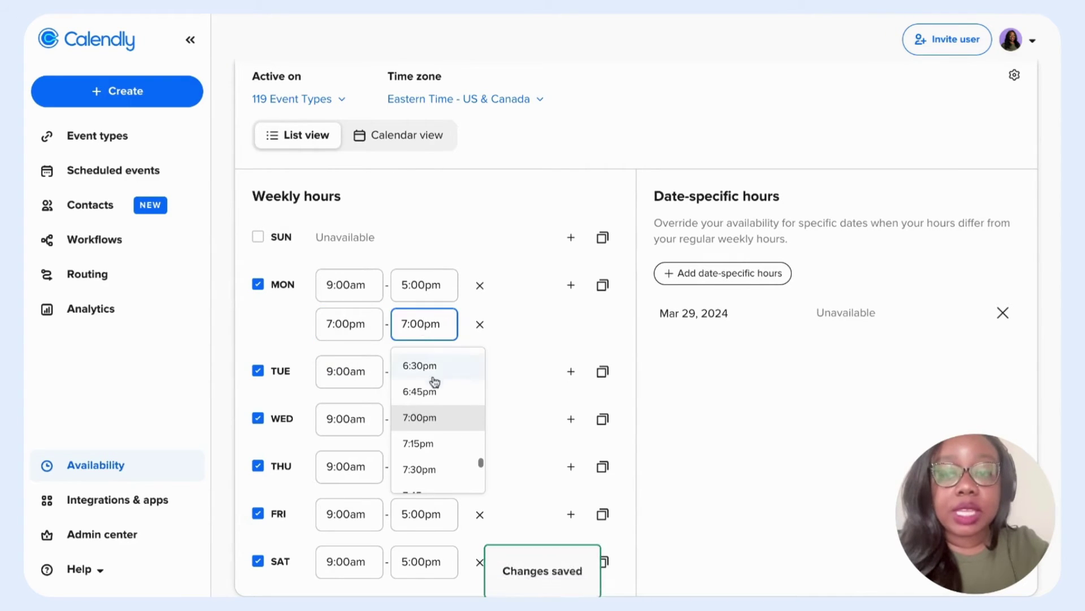
{"action": "scroll", "coordinate": [439, 408], "scroll_direction": "down", "scroll_amount": 4}
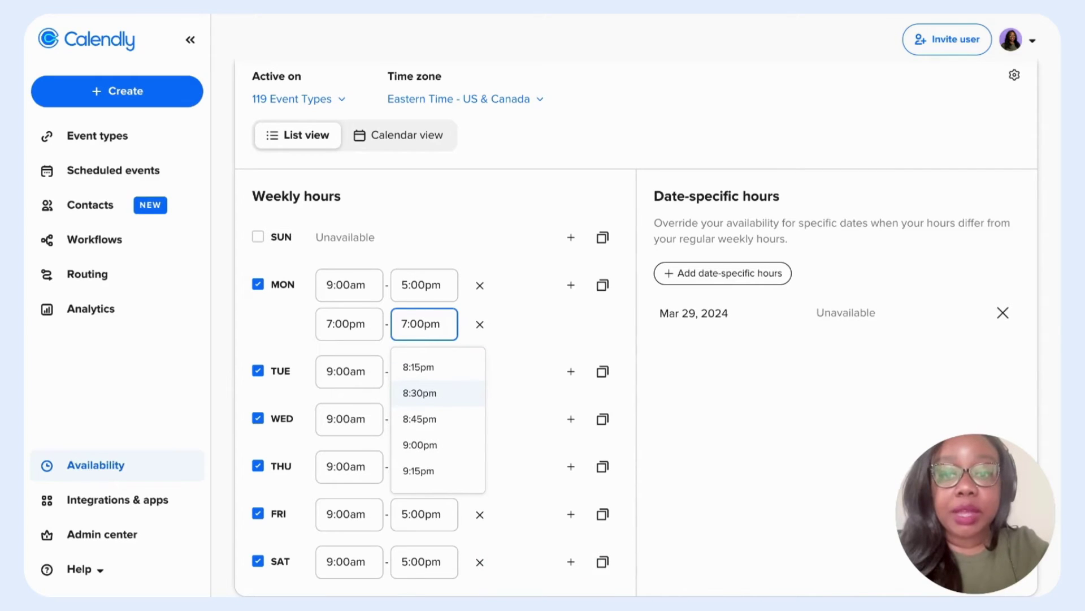
{"action": "left_click", "coordinate": [419, 393]}
{"action": "left_click", "coordinate": [534, 327]}
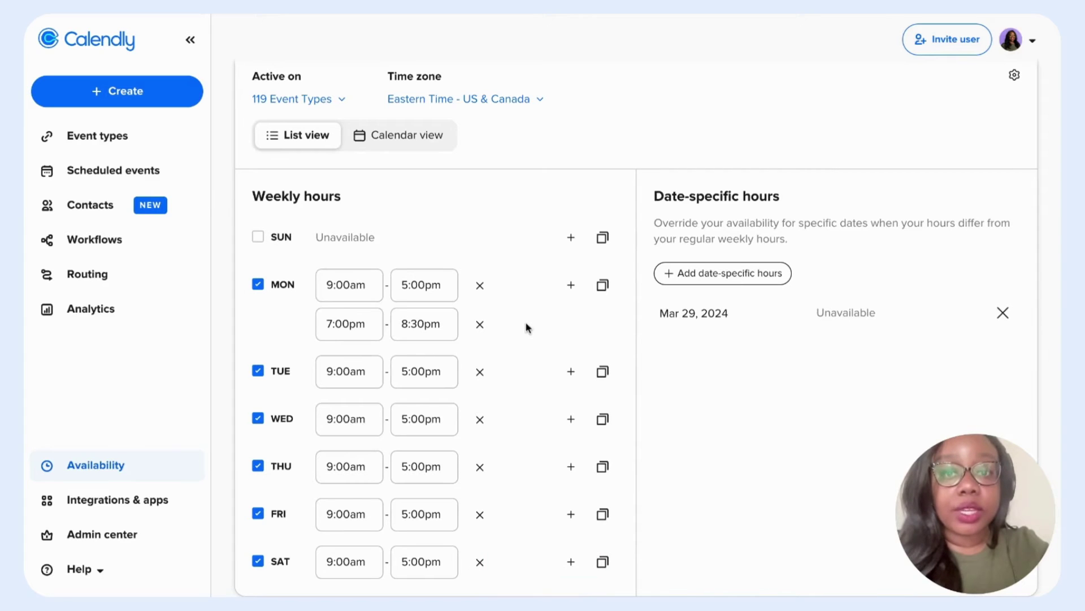
{"action": "left_click", "coordinate": [479, 326]}
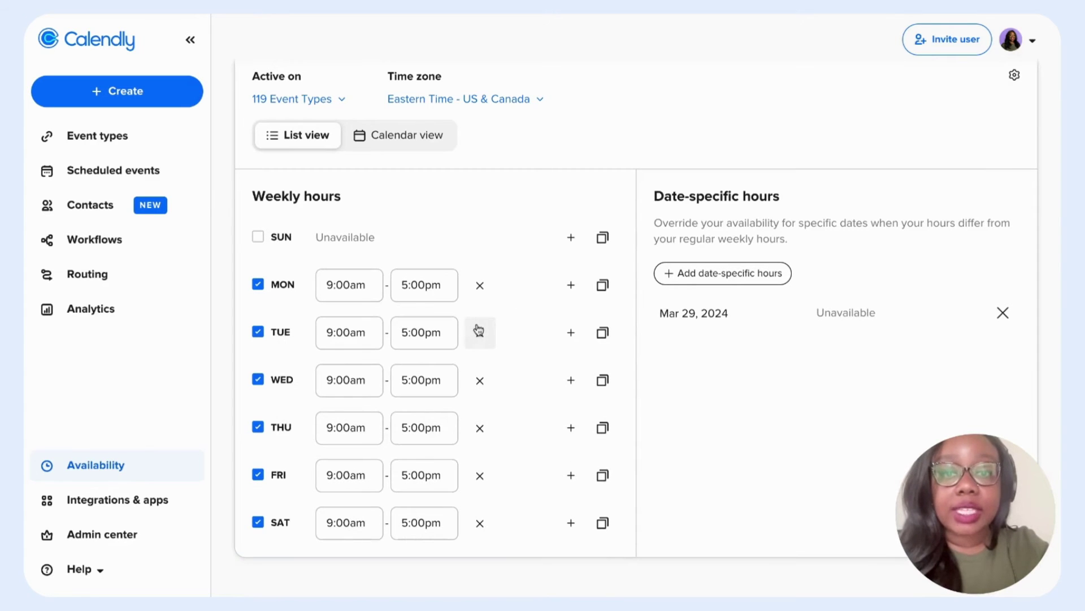
Add a second Tuesday interval from 6:00pm to 7:00pm and copy Tuesday's times to Thursday.
{"action": "left_click", "coordinate": [579, 323]}
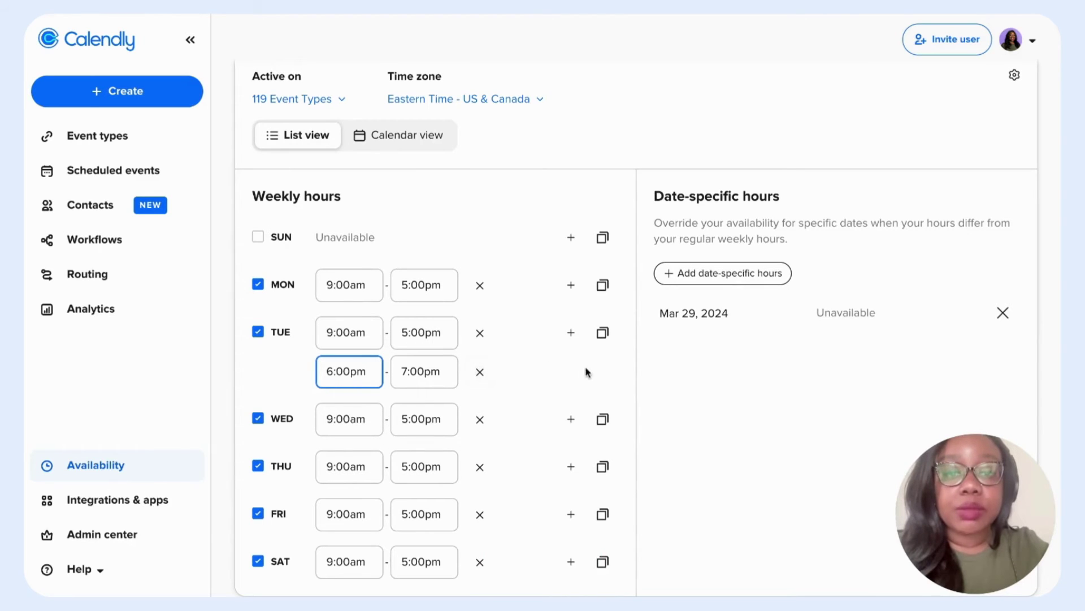
{"action": "left_click", "coordinate": [602, 342]}
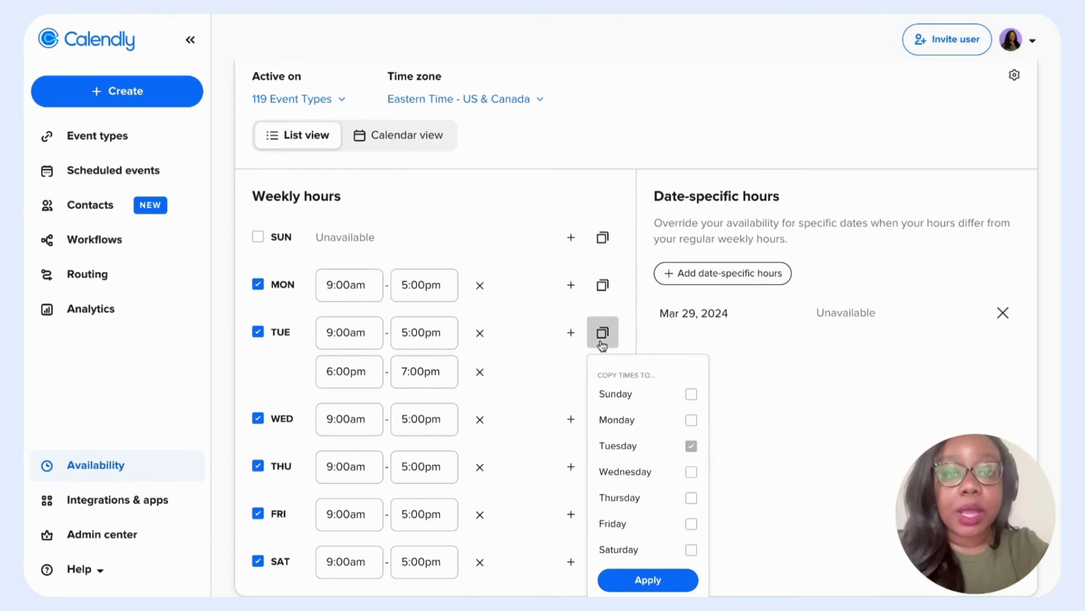
{"action": "scroll", "coordinate": [669, 422], "scroll_direction": "down", "scroll_amount": 1}
{"action": "left_click", "coordinate": [691, 447]}
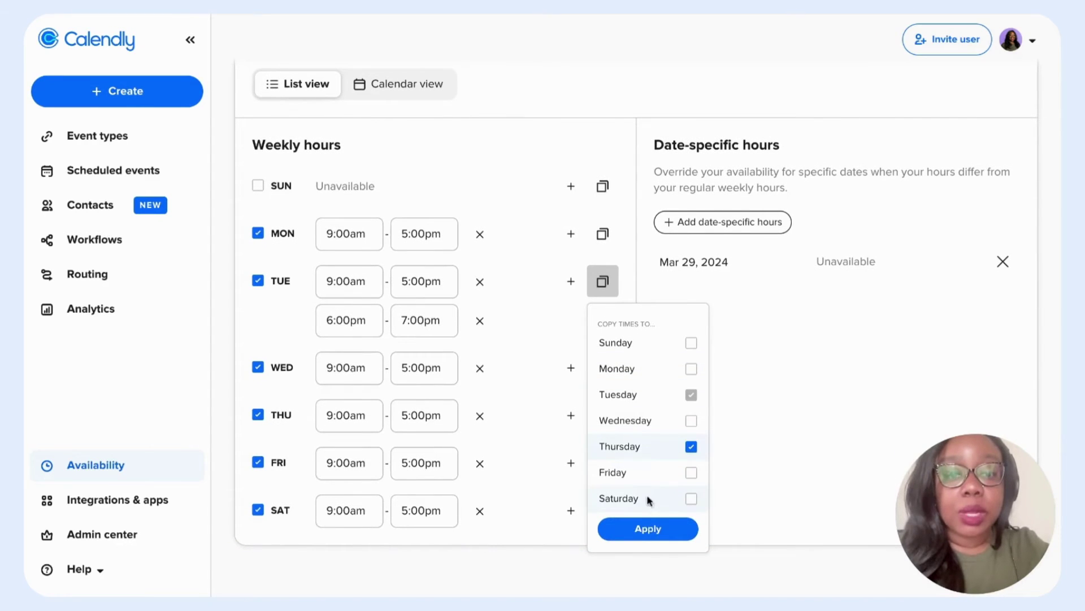
{"action": "left_click", "coordinate": [646, 528]}
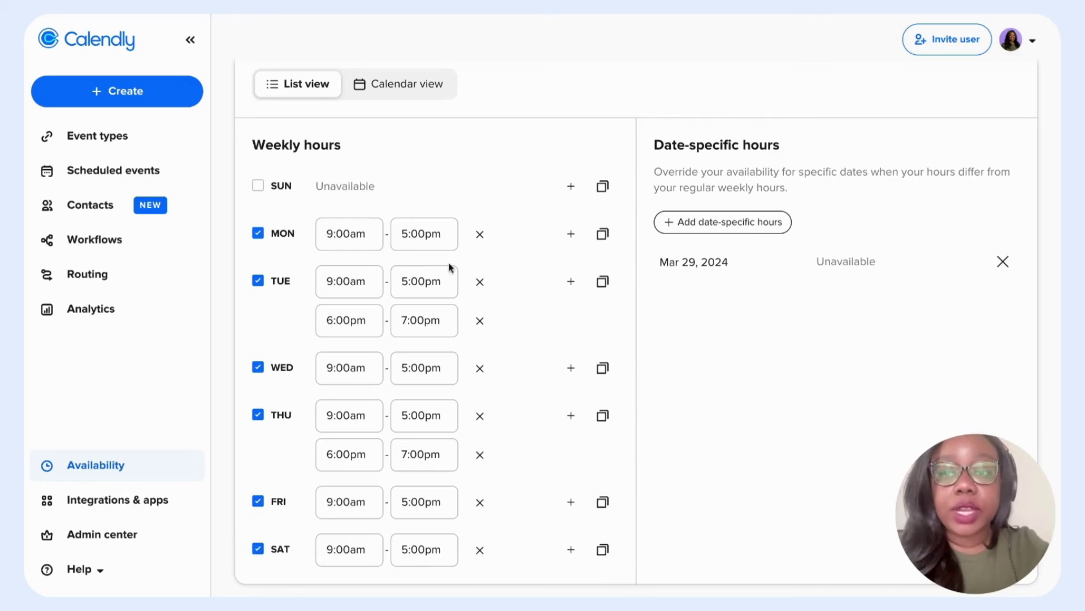
Make Mondays unavailable in the weekly hours, and set March 28 and 29, 2024 as unavailable in the date-specific hours.
{"action": "left_click", "coordinate": [258, 234]}
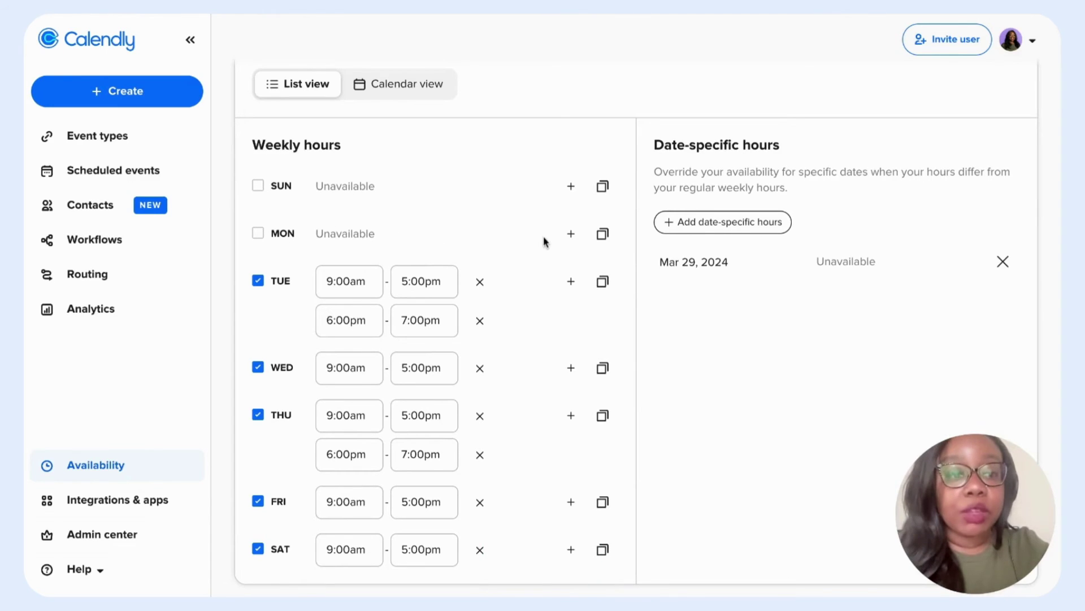
{"action": "scroll", "coordinate": [637, 339], "scroll_direction": "up", "scroll_amount": 2}
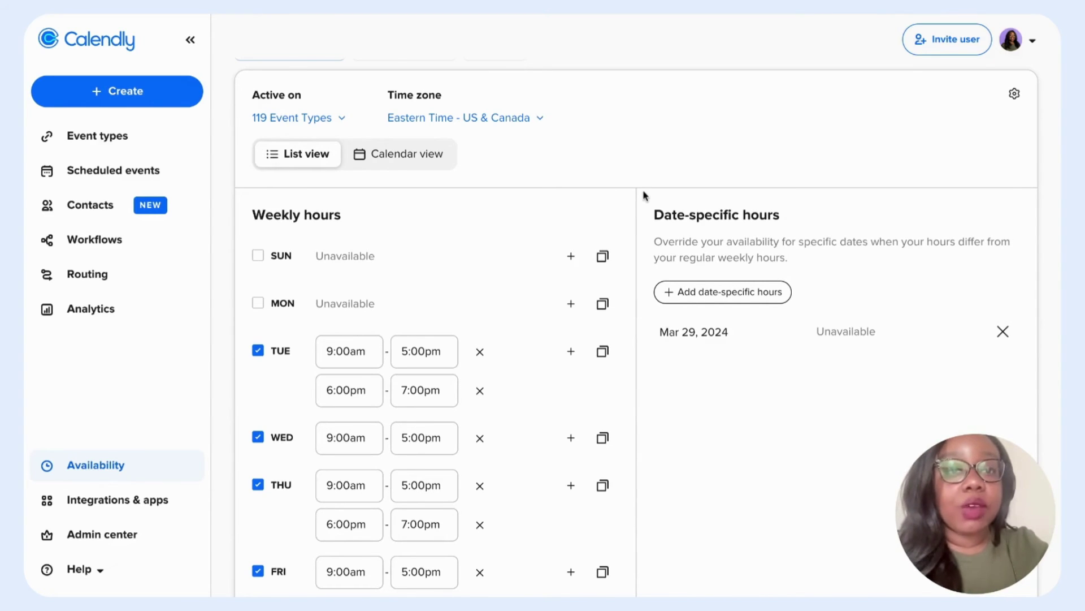
{"action": "left_click", "coordinate": [745, 292]}
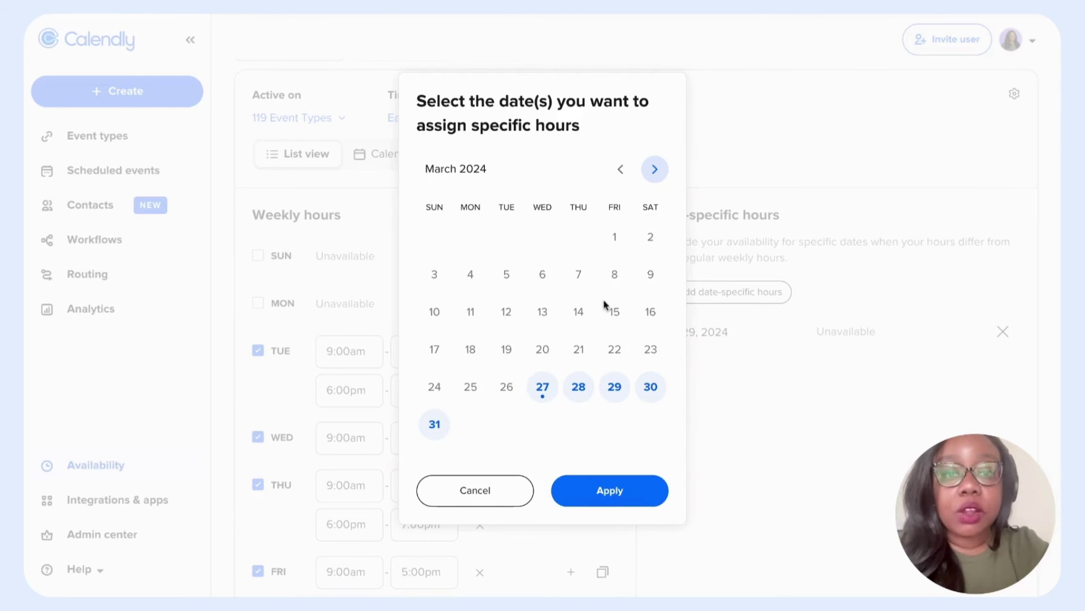
{"action": "left_click", "coordinate": [623, 389]}
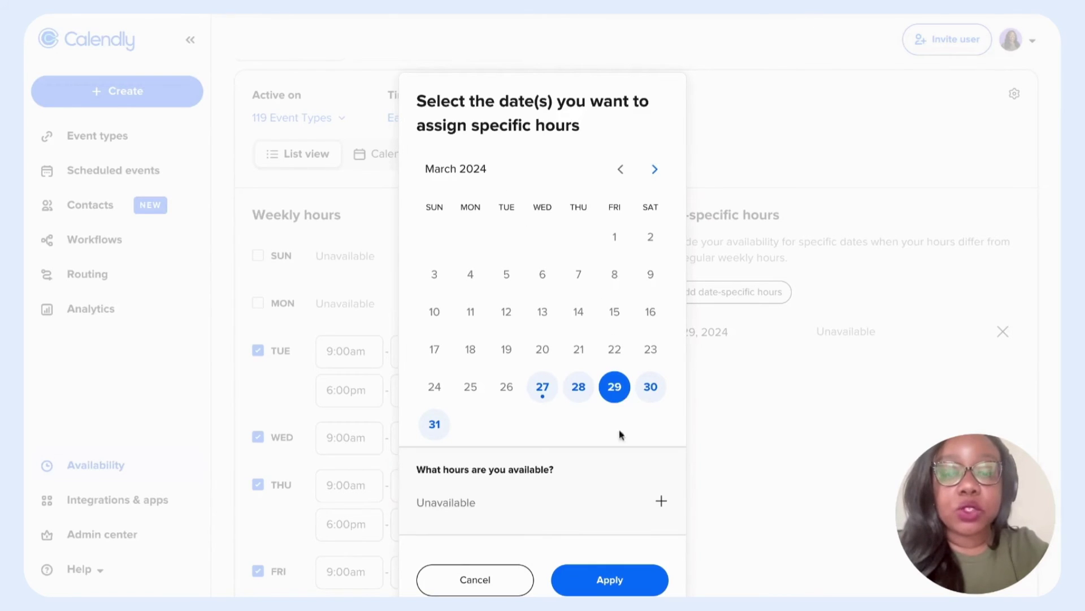
{"action": "scroll", "coordinate": [617, 452], "scroll_direction": "down", "scroll_amount": 3}
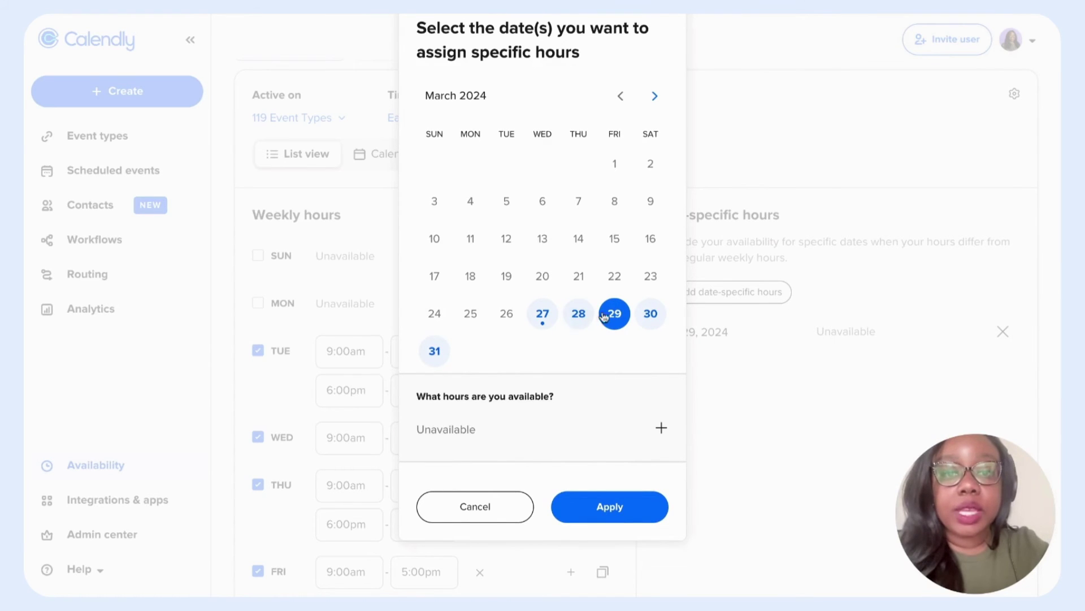
{"action": "left_click", "coordinate": [583, 319]}
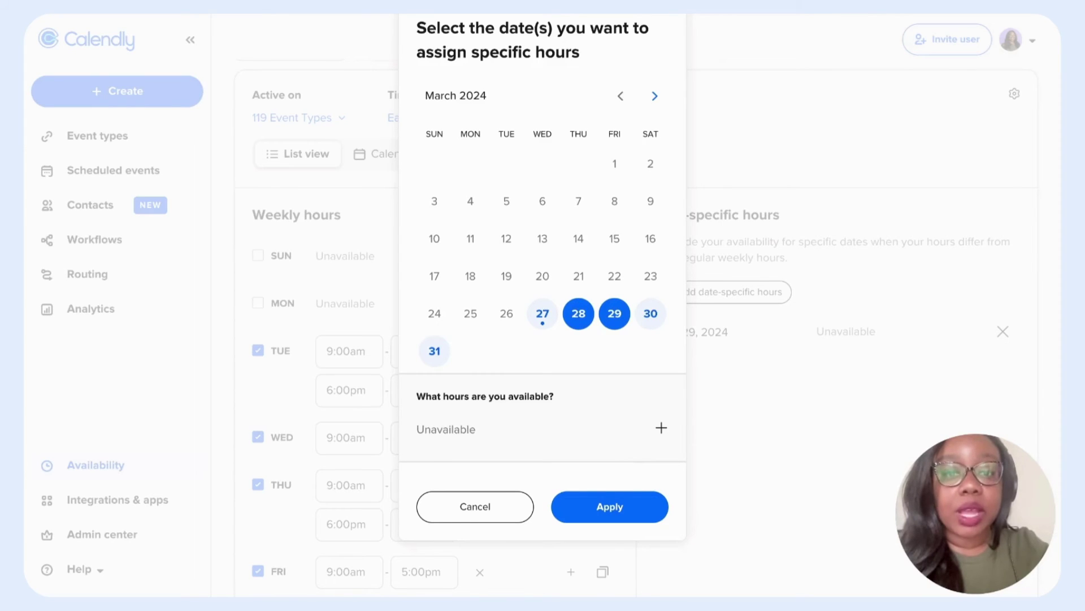
{"action": "left_click", "coordinate": [600, 522]}
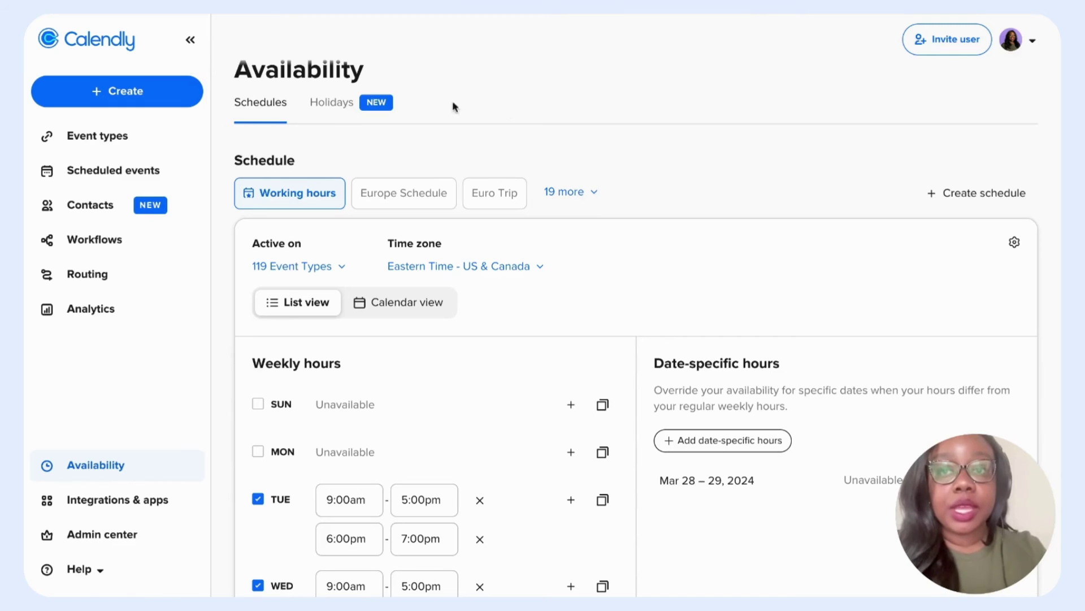
Open the availability holiday settings and review the list of United States holidays.
{"action": "left_click", "coordinate": [330, 113]}
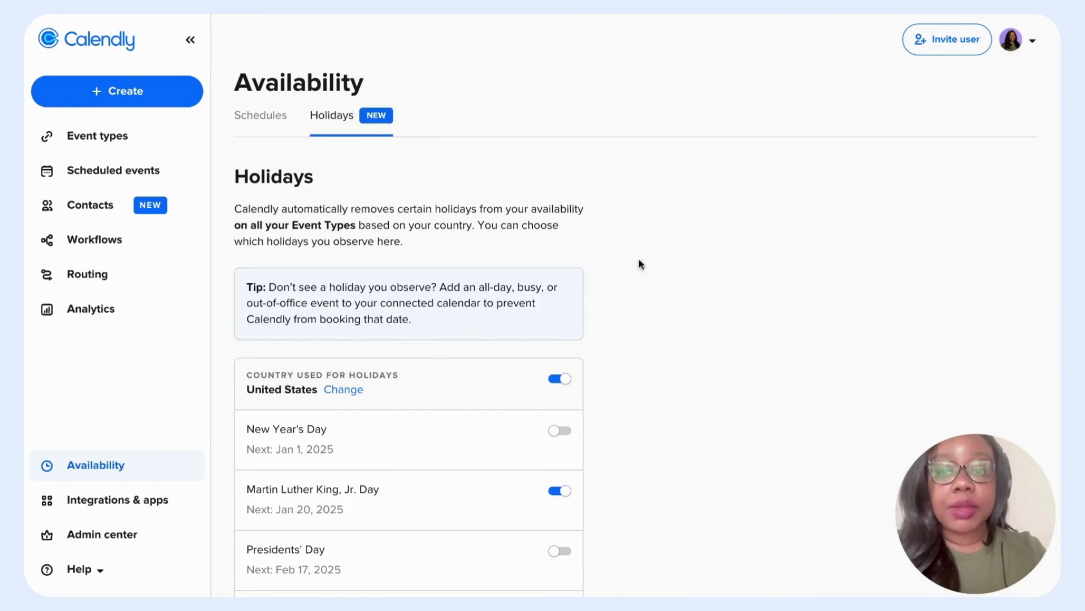
{"action": "scroll", "coordinate": [697, 330], "scroll_direction": "down", "scroll_amount": 2}
{"action": "scroll", "coordinate": [697, 329], "scroll_direction": "down", "scroll_amount": 3}
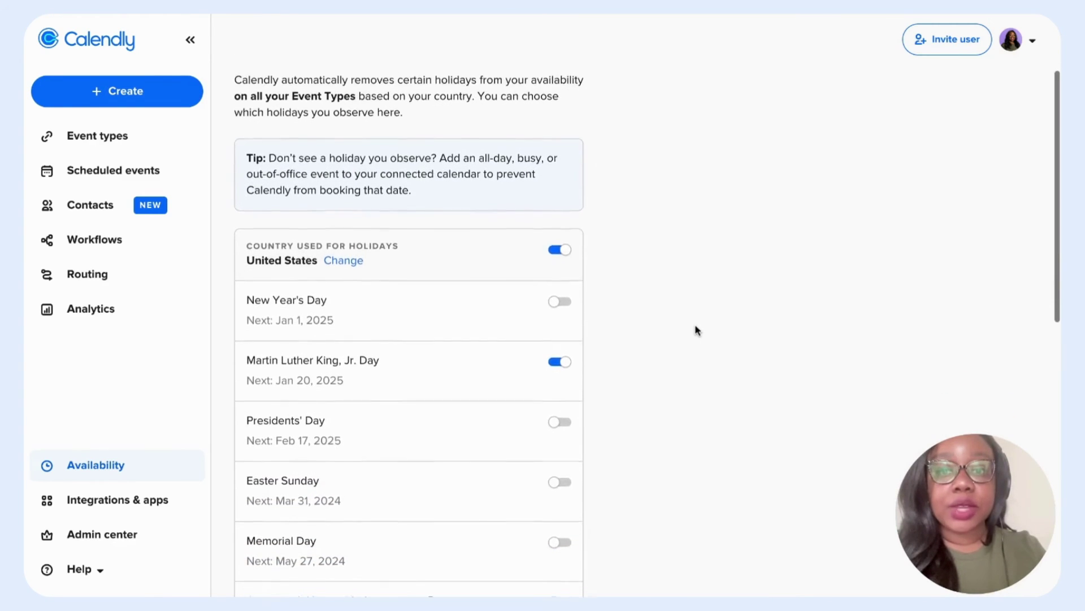
{"action": "scroll", "coordinate": [409, 328], "scroll_direction": "down", "scroll_amount": 3}
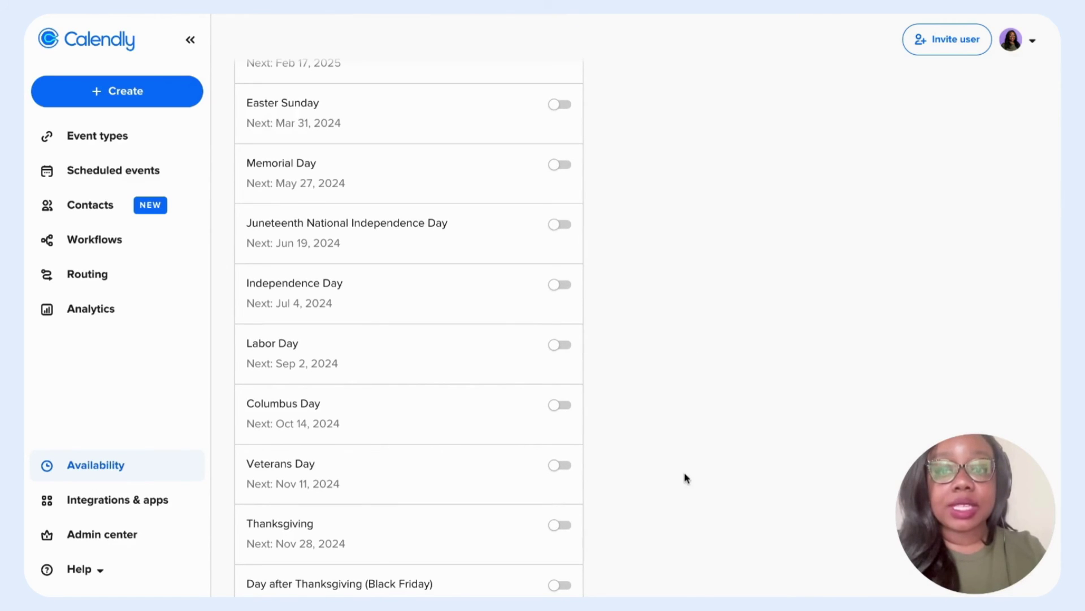
Switch the Thanksgiving holiday on and back off in the holiday list.
{"action": "left_click", "coordinate": [566, 525]}
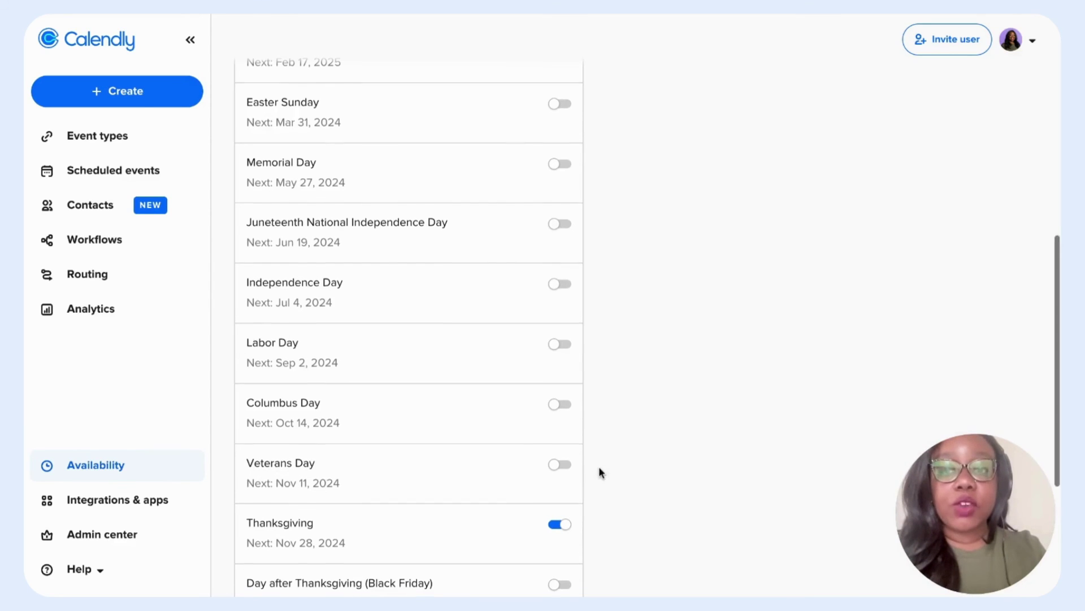
{"action": "scroll", "coordinate": [599, 472], "scroll_direction": "down", "scroll_amount": 1}
{"action": "left_click", "coordinate": [557, 484]}
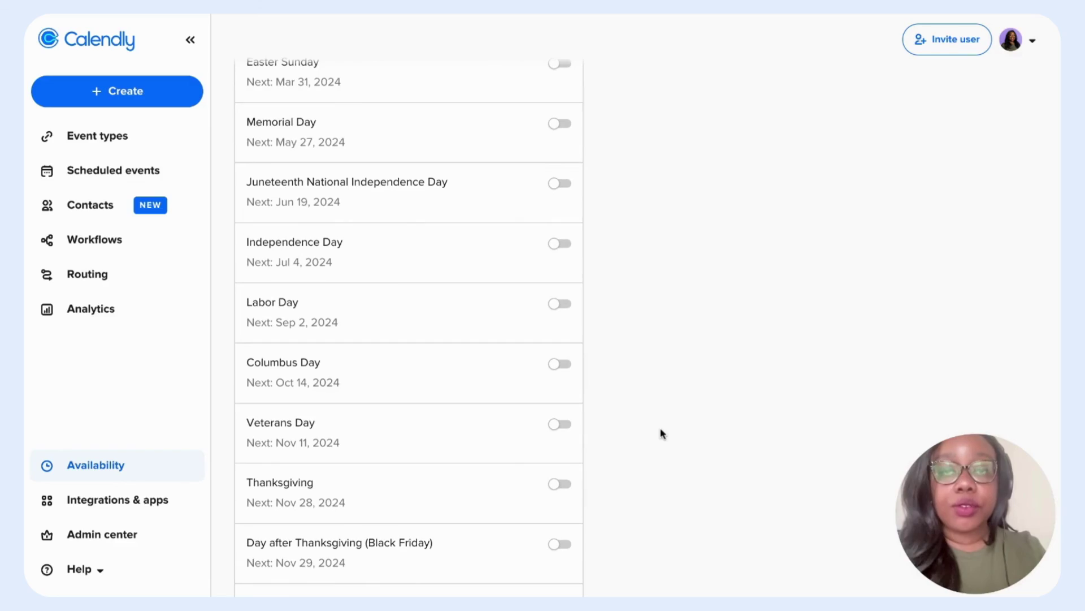